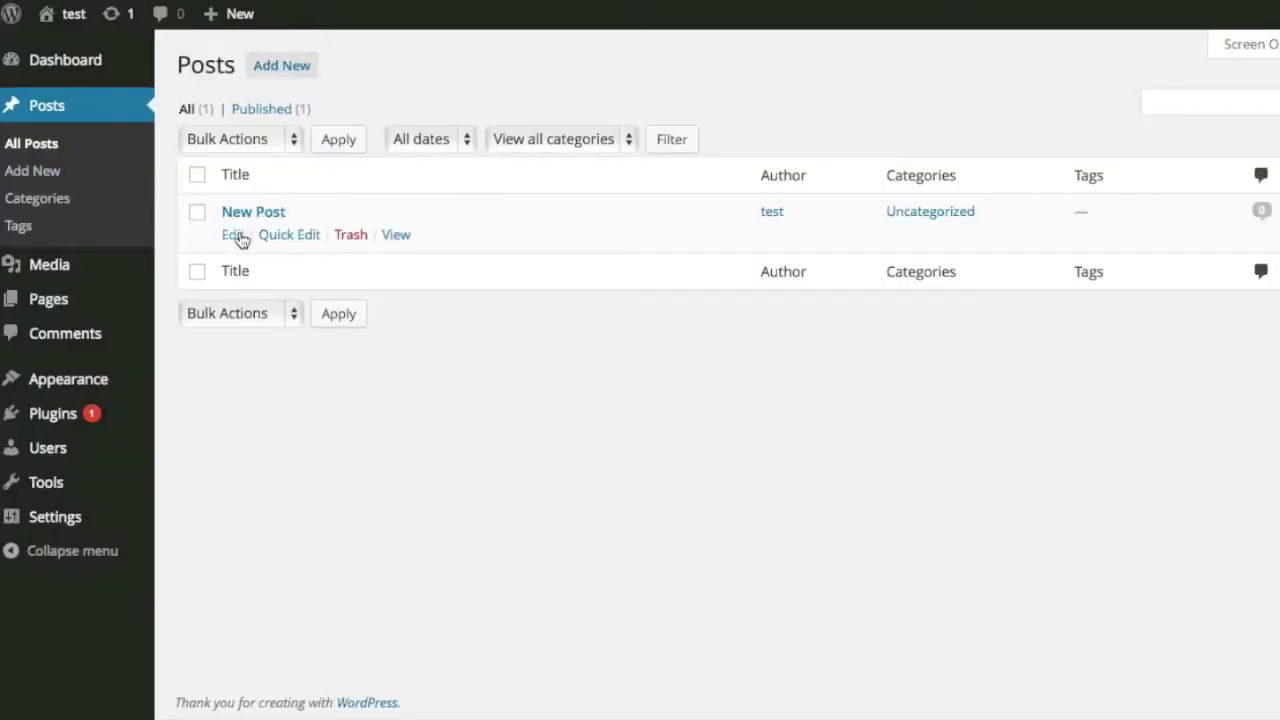
# Open New Post for editing and set its permalink slug to 'post'
pyautogui.click(238, 236)
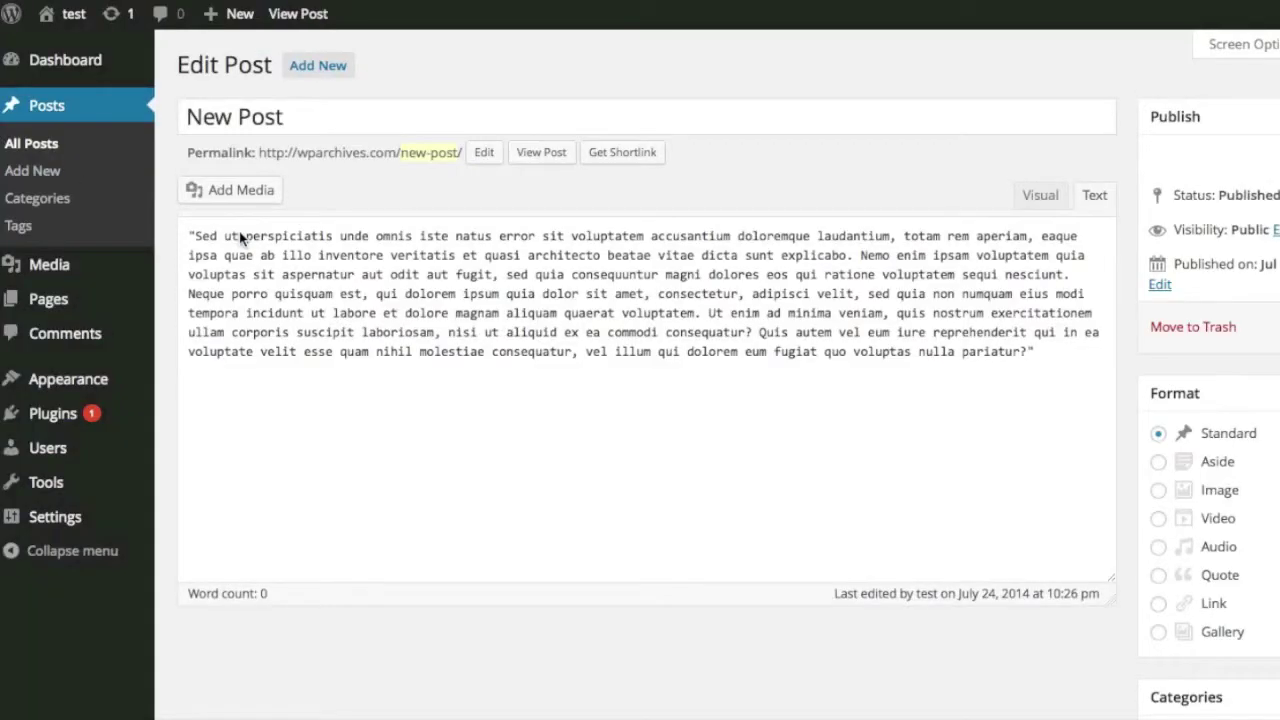
pyautogui.click(485, 152)
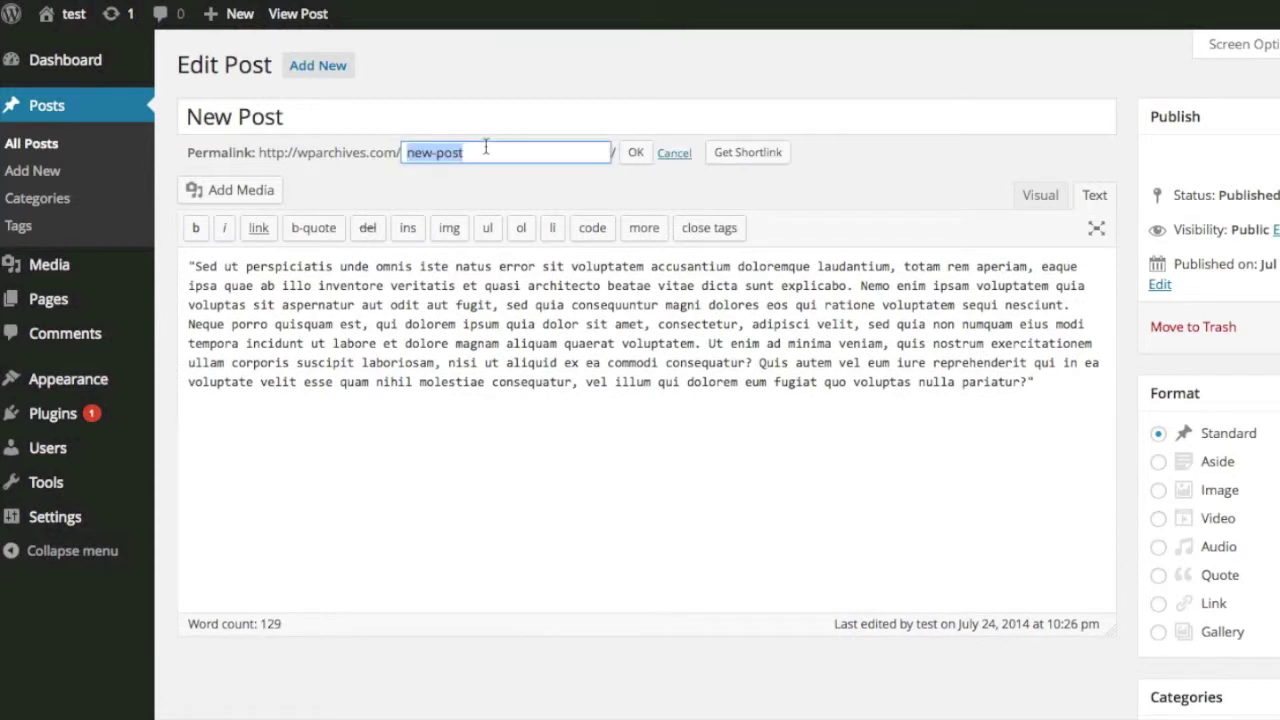
pyautogui.write('post')
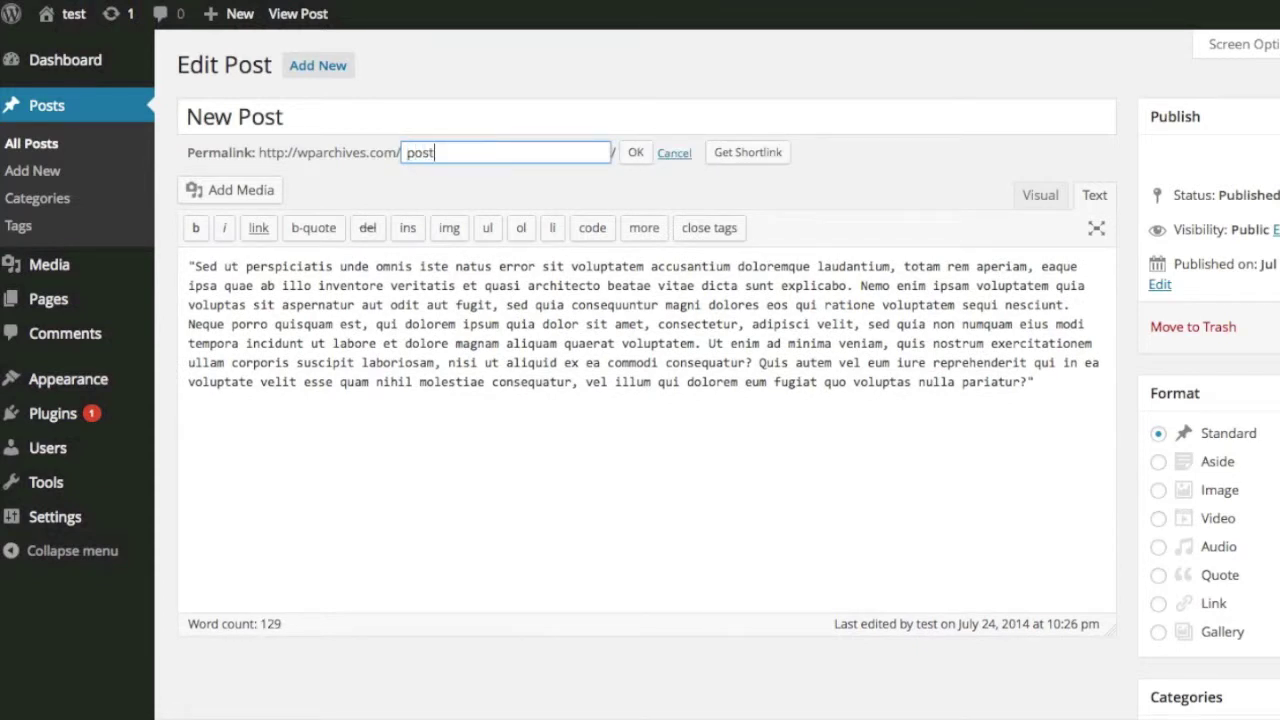
pyautogui.click(645, 151)
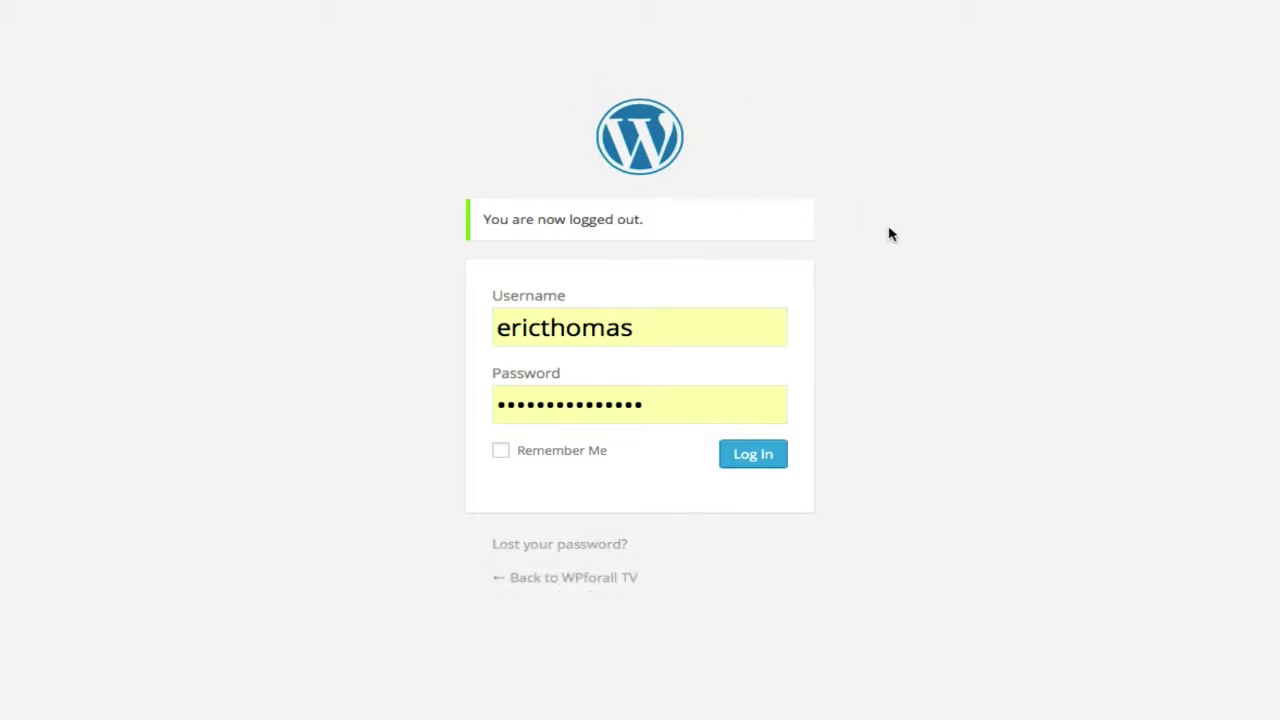
# Log in from the wp-admin login screen to reach the Dashboard
pyautogui.click(749, 464)
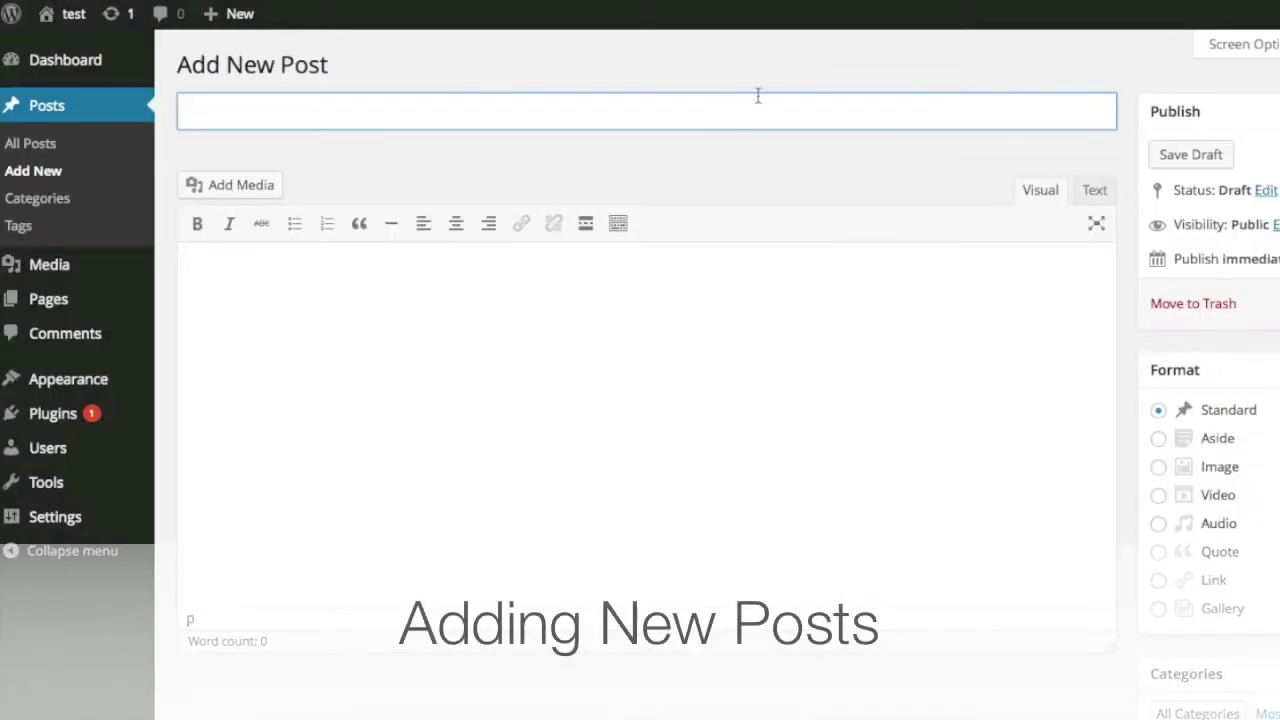
# Title a new post 'New Post' and paste the placeholder paragraph into its body
pyautogui.write('New Post')
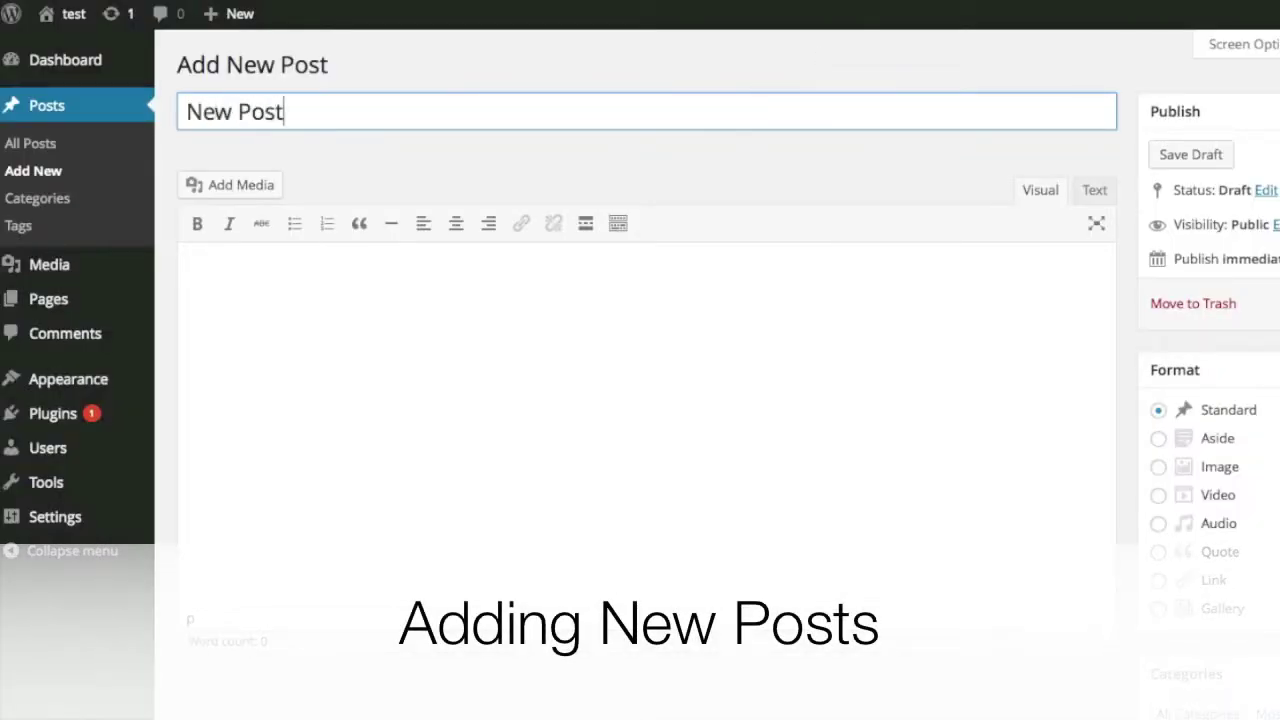
pyautogui.click(630, 468)
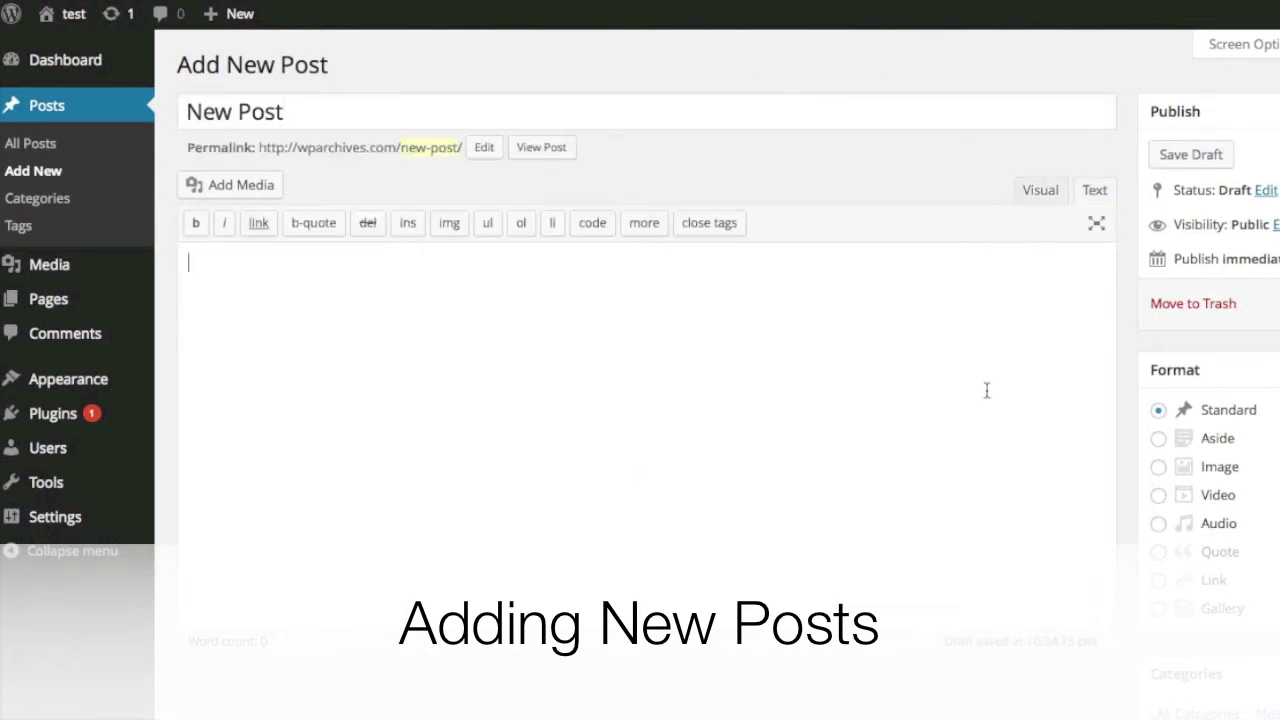
pyautogui.write('"Sed ut perspiciatis unde omnis iste natus error sit voluptatem accusantium doloremque laudantium, totam rem aperiam, eaque ipsa quae ab illo inventore veritatis et quasi architecto beatae vitae dicta sunt explicabo. Nemo enim ipsam voluptatem quia voluptas sit aspernatur aut odit aut fugit, sed quia consequuntur magni dolores eos qui ratione voluptatem sequi nesciunt. Neque porro quisquam est, qui dolorem ipsum quia dolor sit amet, consectetur, adipisci velit, sed quia non numquam eius modi tempora incidunt ut labore et dolore magnam aliquam quaerat voluptatem. Ut enim ad minima veniam, quis nostrum exercitationem ullam corporis suscipit laboriosam, nisi ut aliquid ex ea commodi consequatur? Quis autem vel eum iure reprehenderit qui in ea voluptate velit esse quam nihil molestiae consequatur, vel illum qui dolorem eum fugiat quo voluptas nulla pariatur?"')
pyautogui.press('Return')
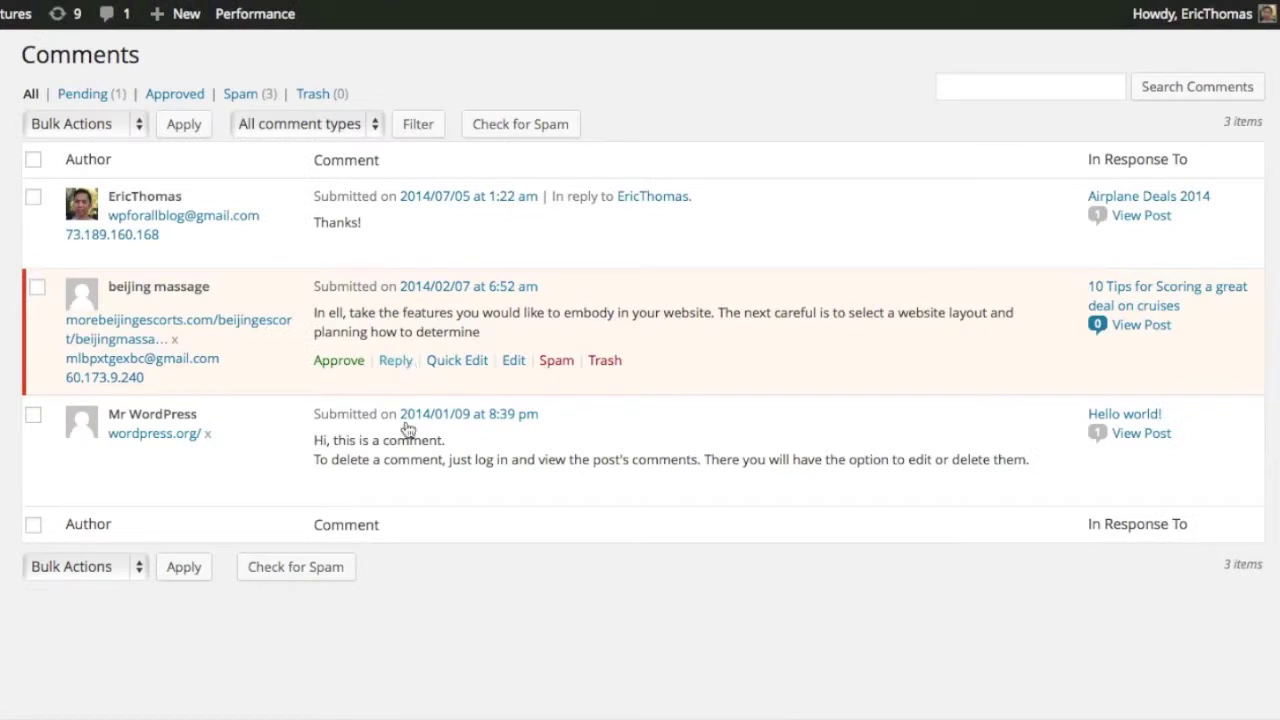
# Post 'test comment' as a reply under the sample welcome comment
pyautogui.click(418, 492)
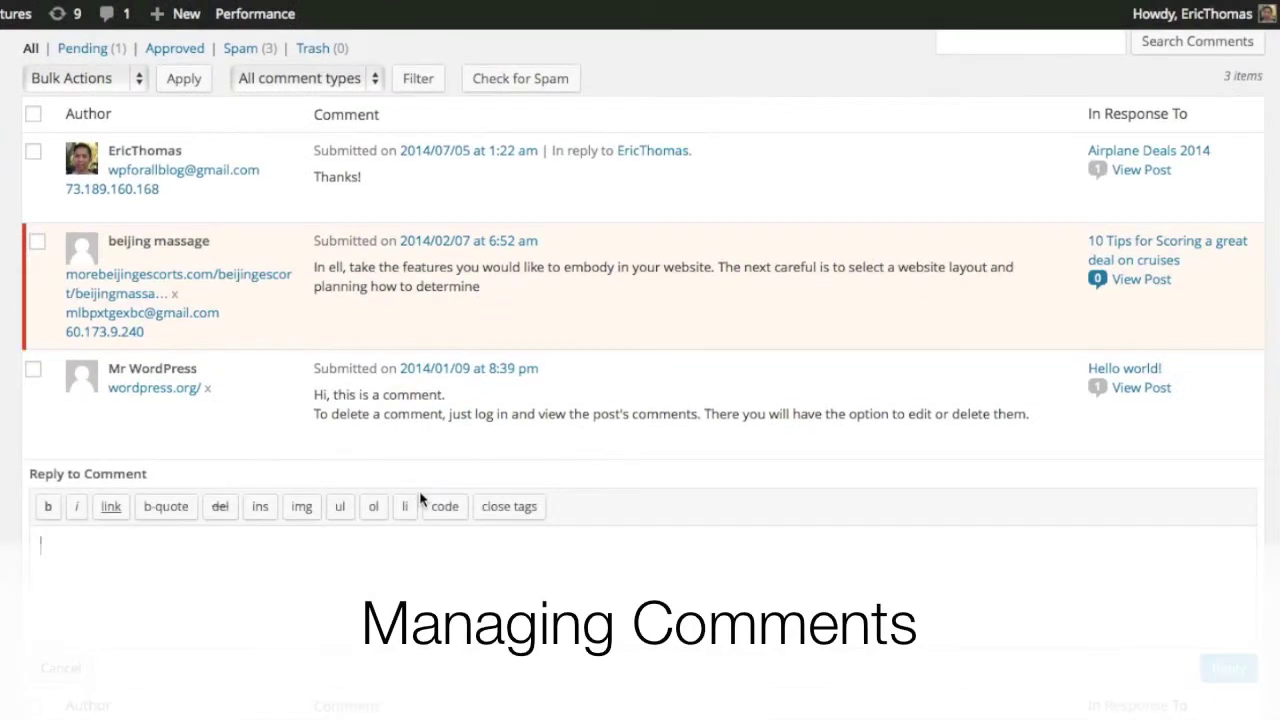
pyautogui.write('test comment')
pyautogui.click(1226, 665)
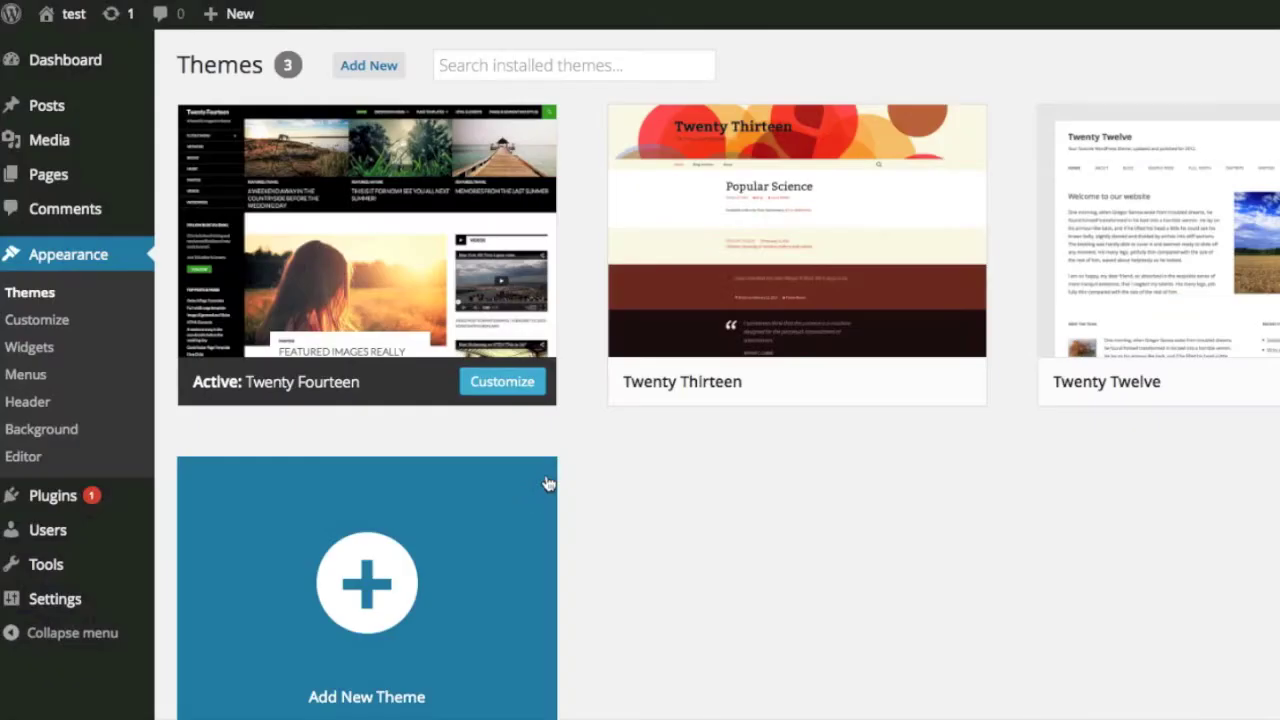
# Activate Twenty Thirteen, add Categories to the Main Widget Area, and enter '<body' in the editor
pyautogui.click(845, 390)
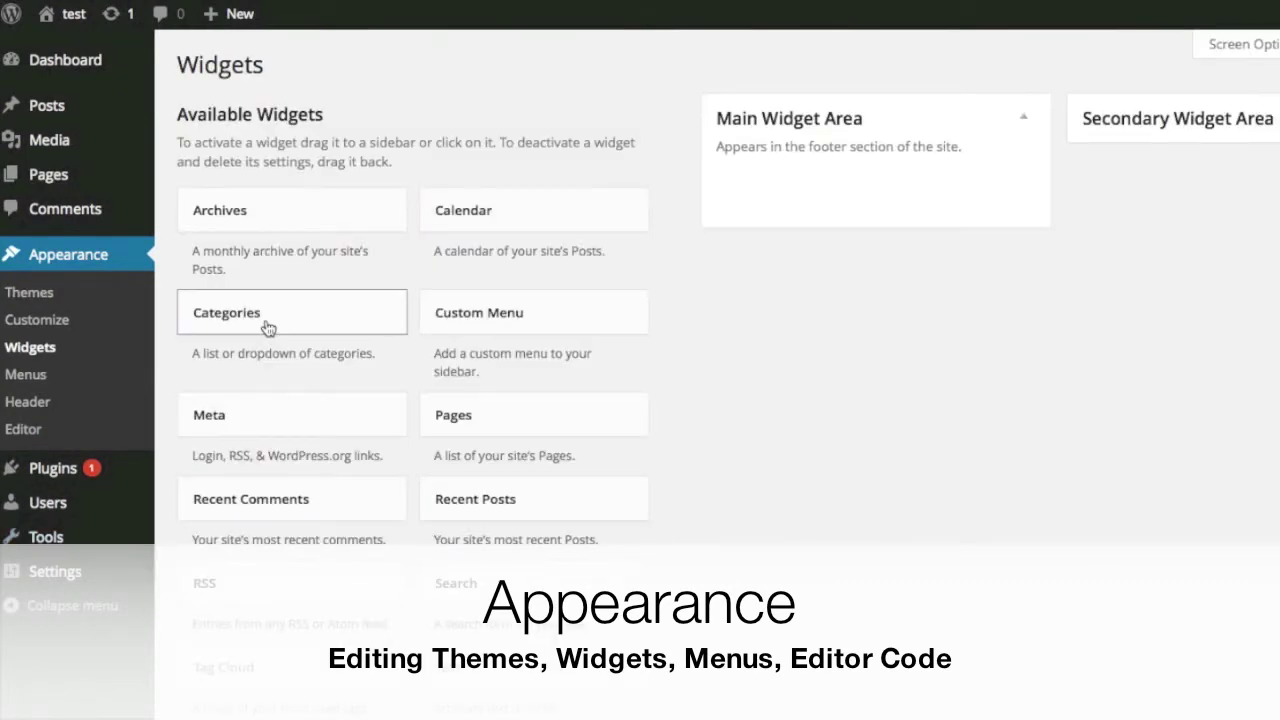
pyautogui.moveTo(268, 332)
pyautogui.mouseDown()
pyautogui.moveTo(790, 248)
pyautogui.moveTo(833, 196)
pyautogui.mouseUp()
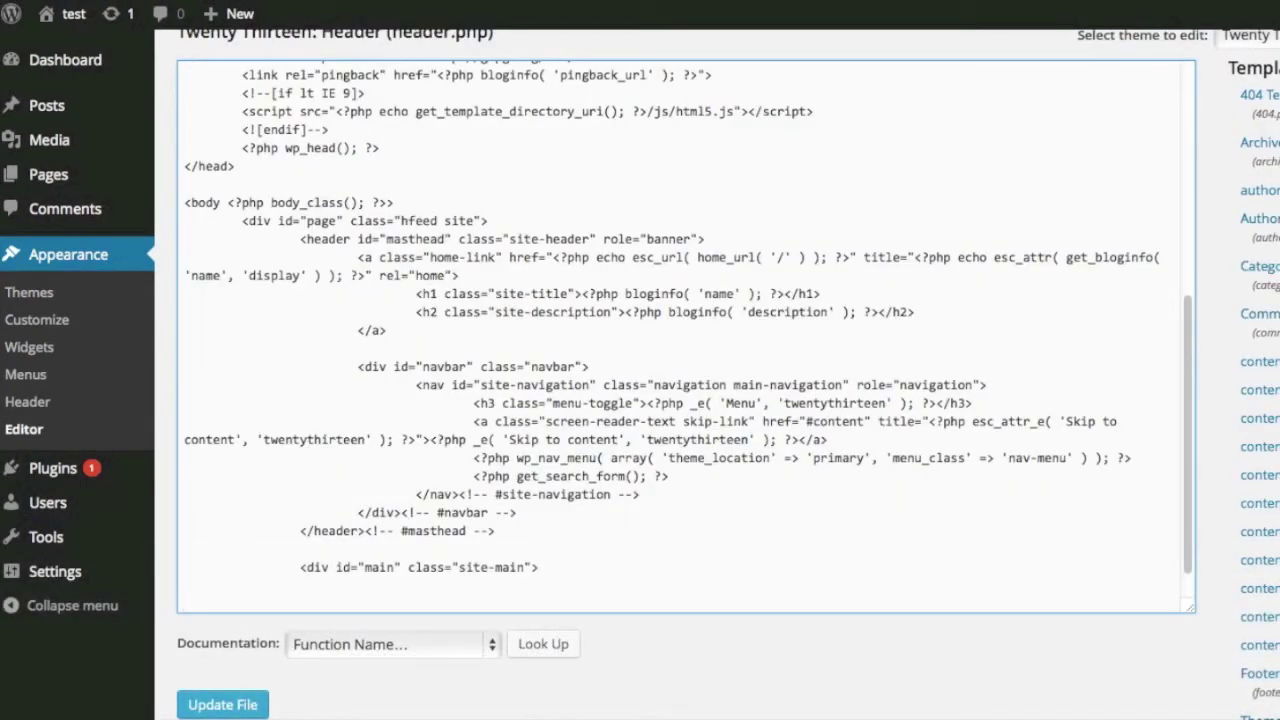
pyautogui.write('<')
pyautogui.write('body')
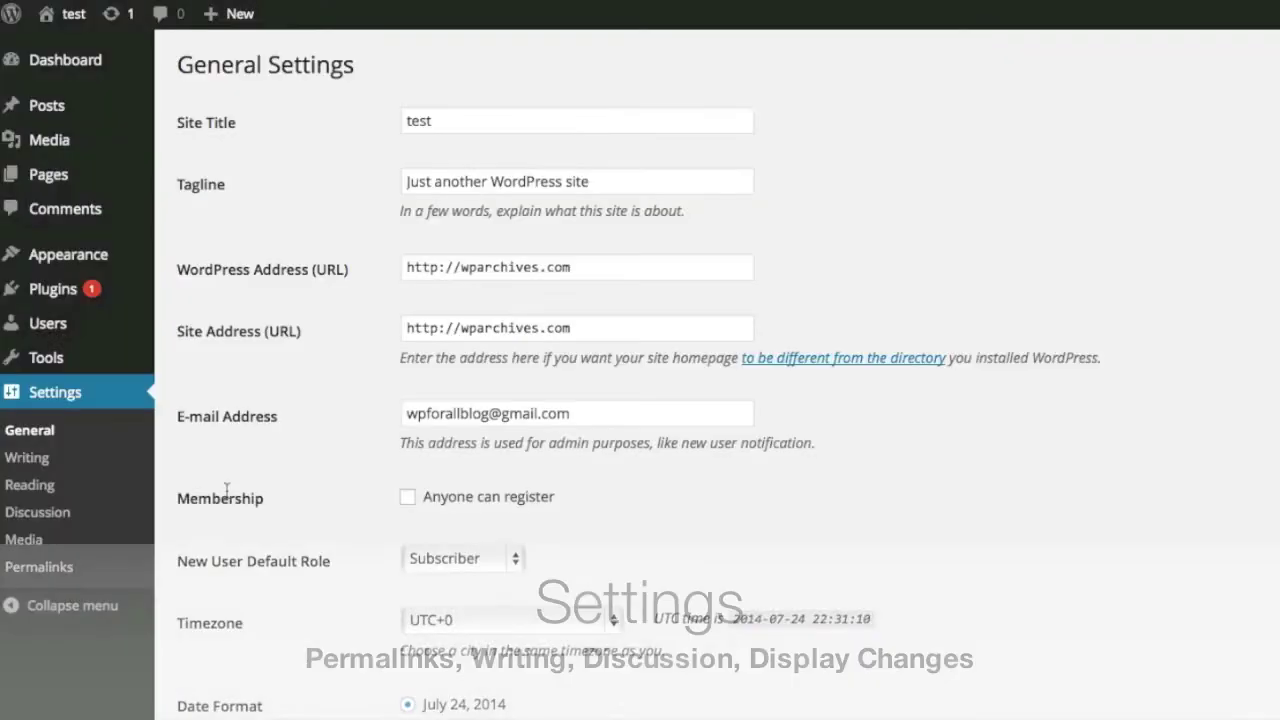
# Review General Settings, set permalinks to Month and name, and go to Reading settings
pyautogui.scroll(-1, 227, 497)
pyautogui.scroll(-1, 227, 497)
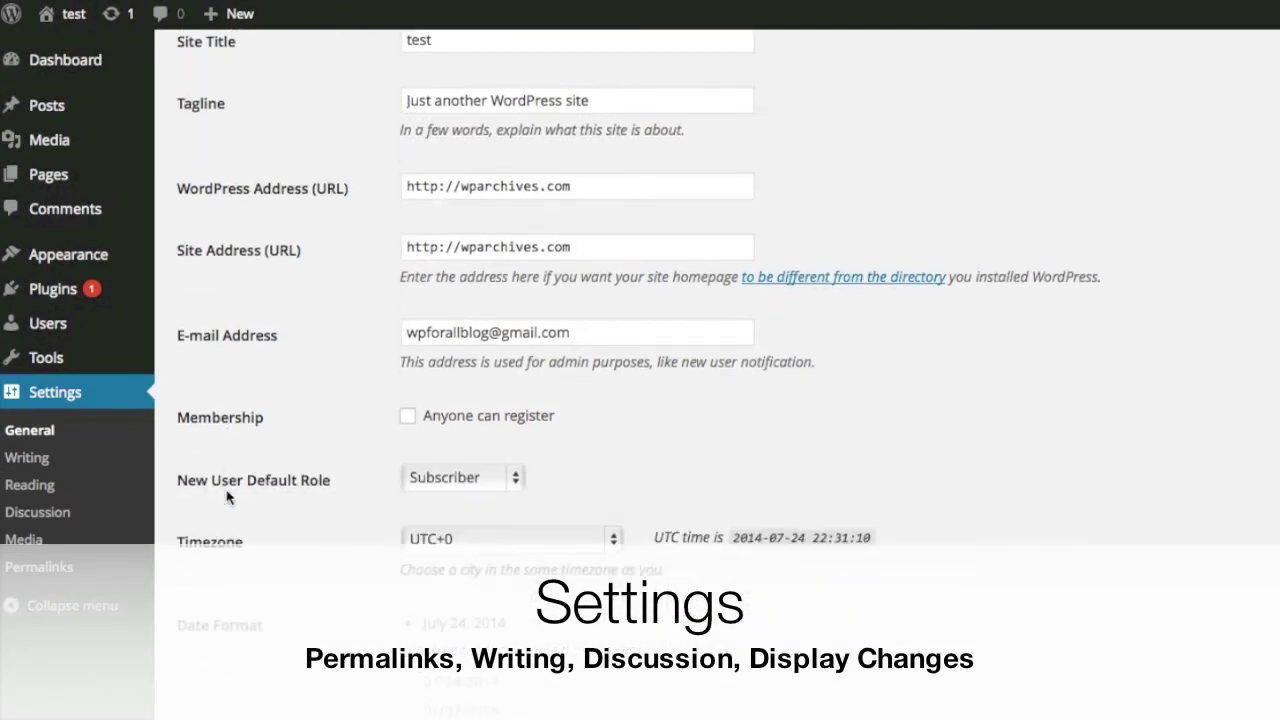
pyautogui.scroll(-1, 227, 497)
pyautogui.scroll(-1, 227, 497)
pyautogui.scroll(-1, 227, 497)
pyautogui.scroll(-1, 227, 497)
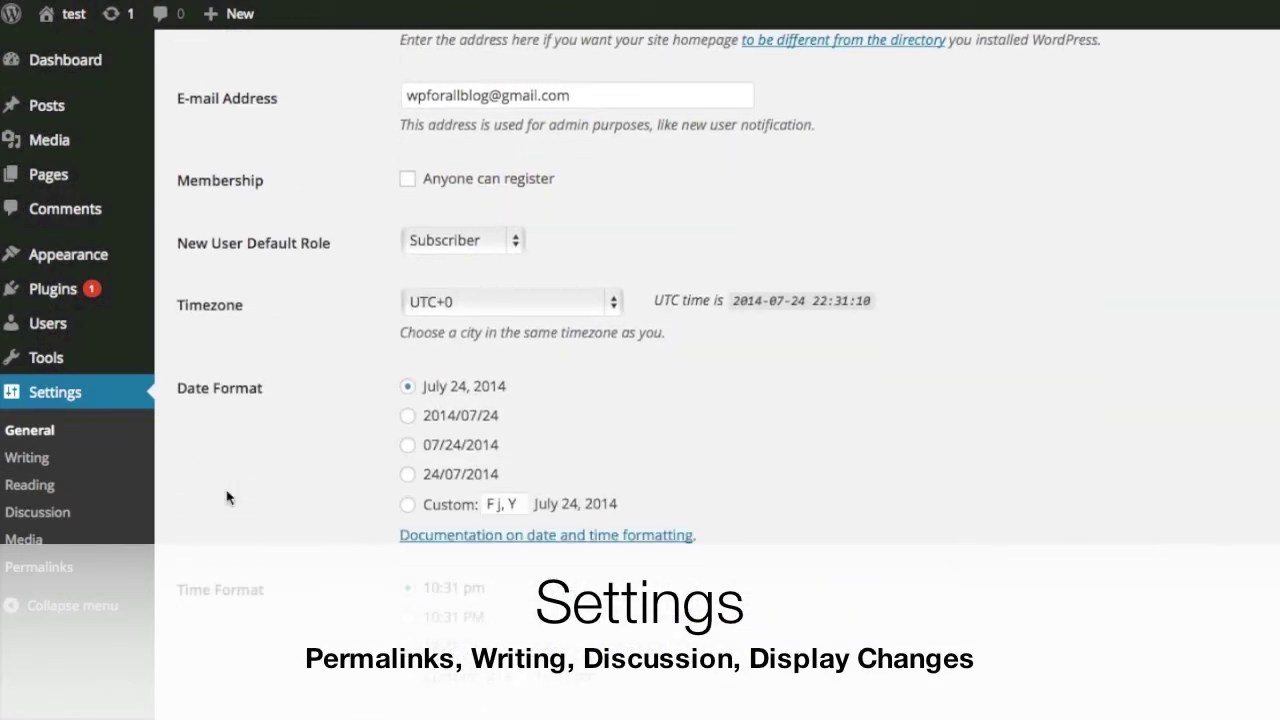
pyautogui.scroll(-1, 227, 497)
pyautogui.scroll(-1, 227, 497)
pyautogui.scroll(-1, 227, 497)
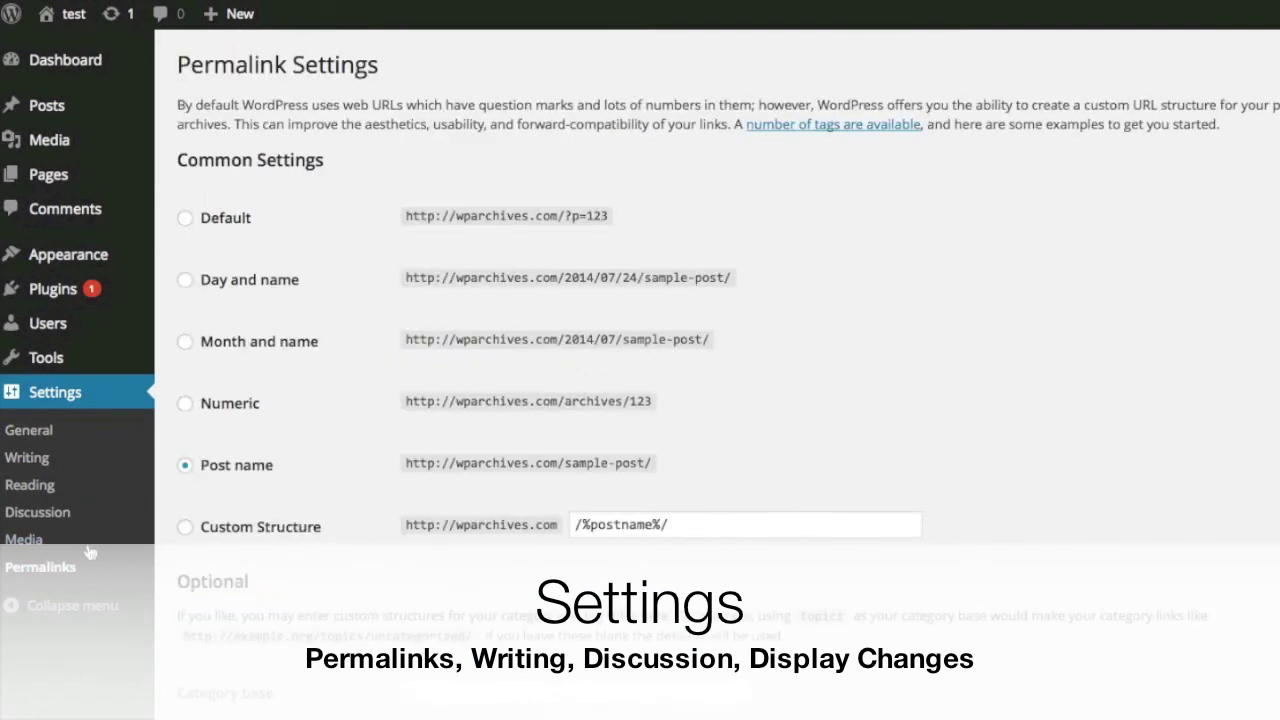
pyautogui.click(187, 404)
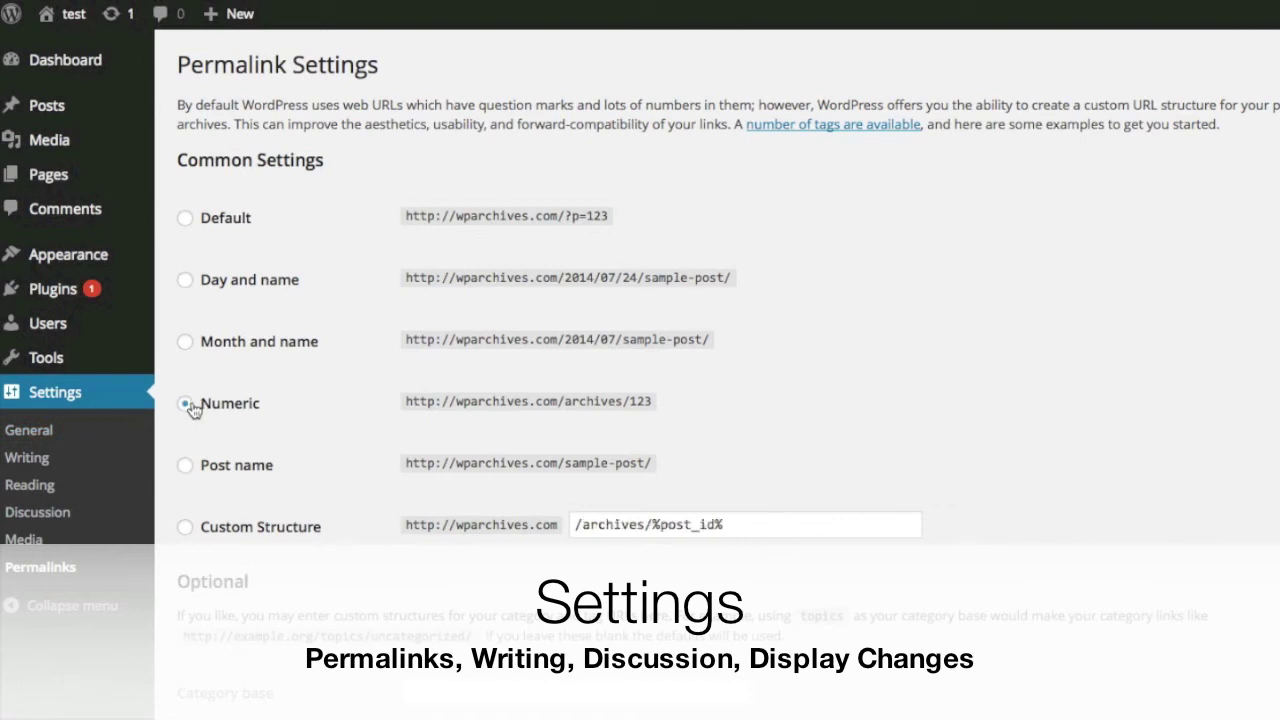
pyautogui.click(186, 342)
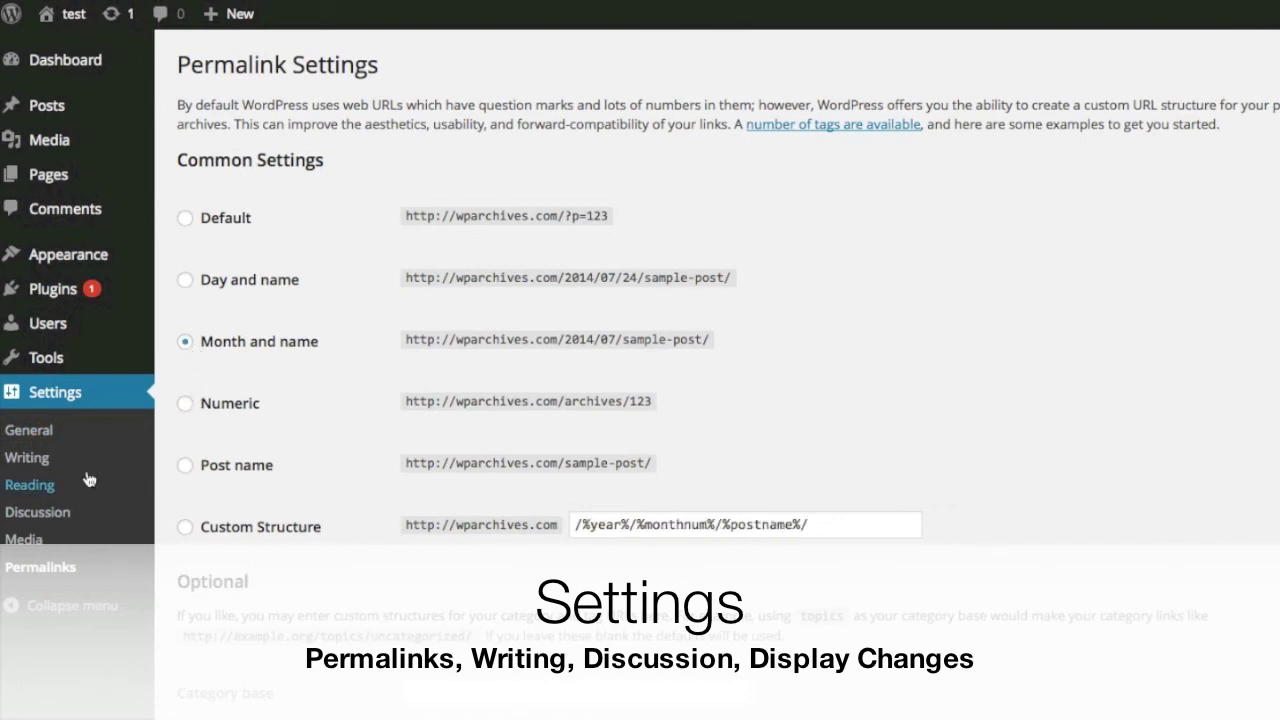
pyautogui.click(86, 471)
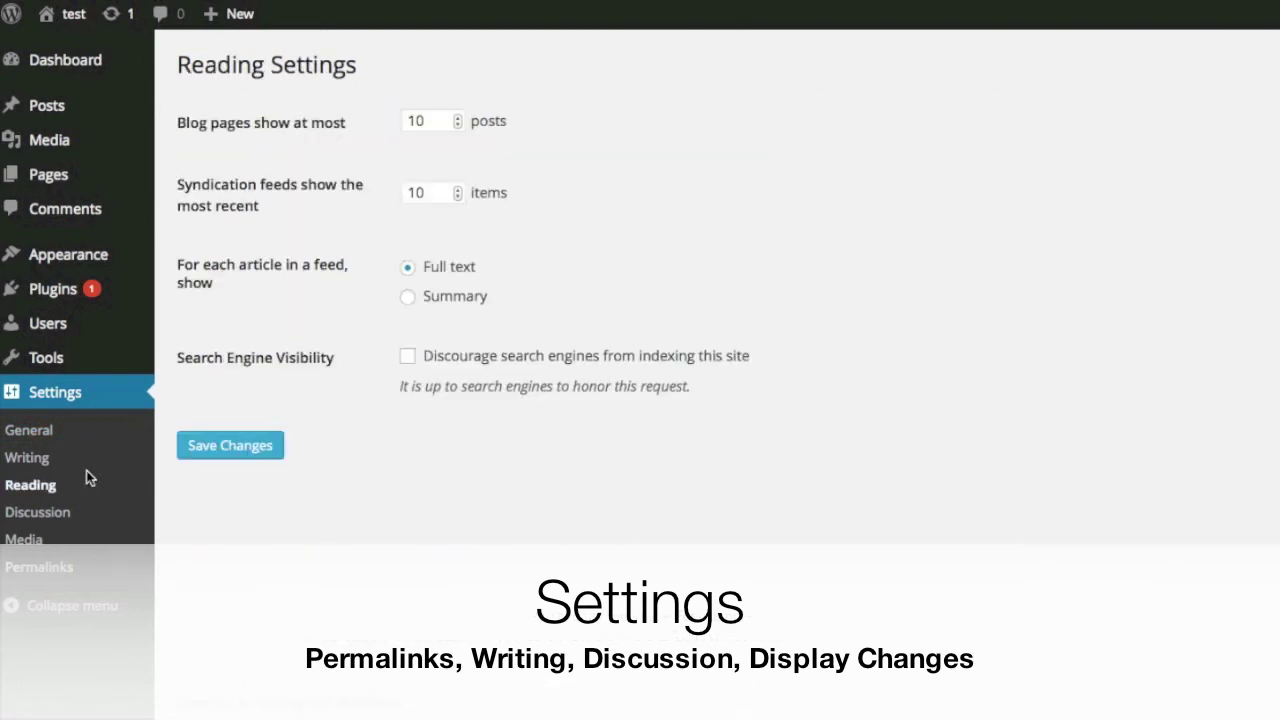